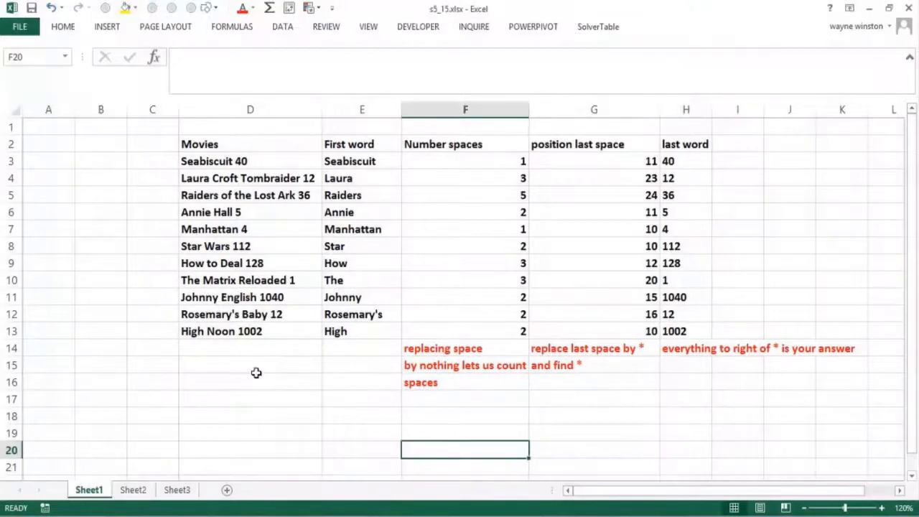
Review the movie titles, from Seabiscuit 40 and High Noon 1002 to Annie Hall 5 and Manhattan 4.
{"action": "left_click", "coordinate": [254, 383]}
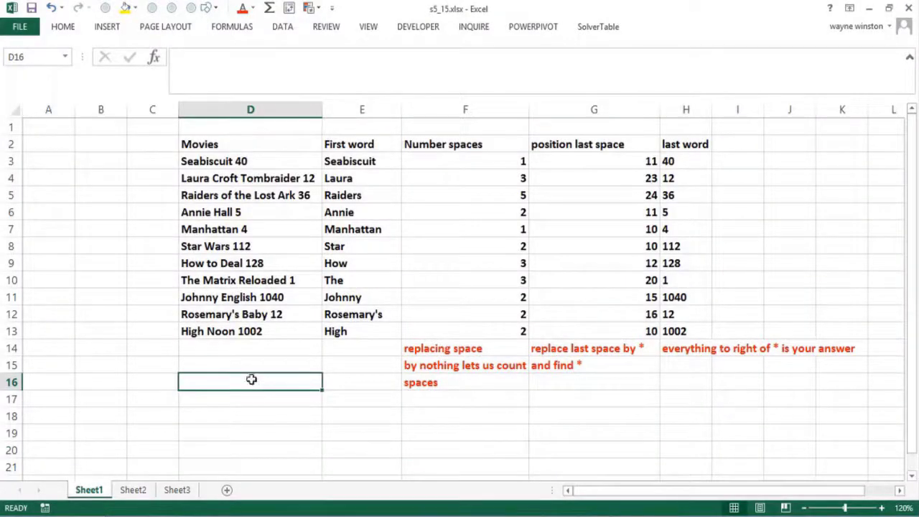
{"action": "left_click", "coordinate": [224, 163]}
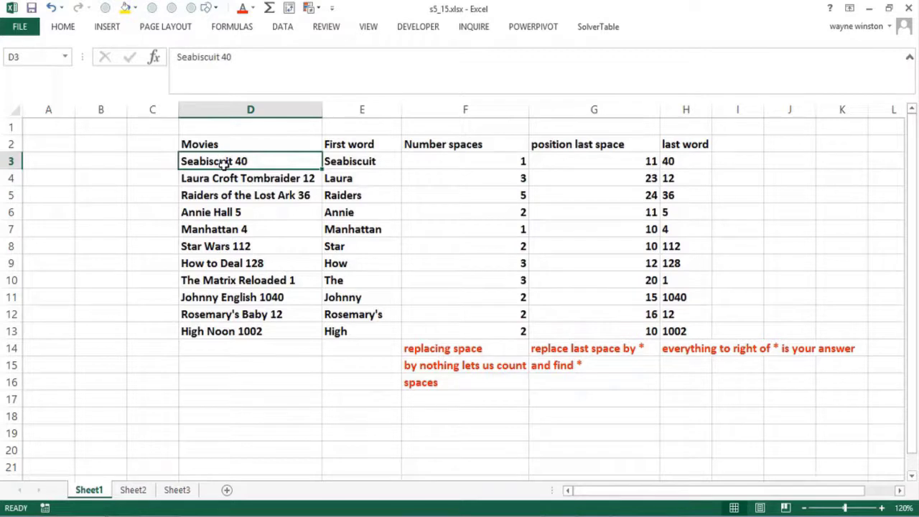
{"action": "left_click", "coordinate": [249, 333]}
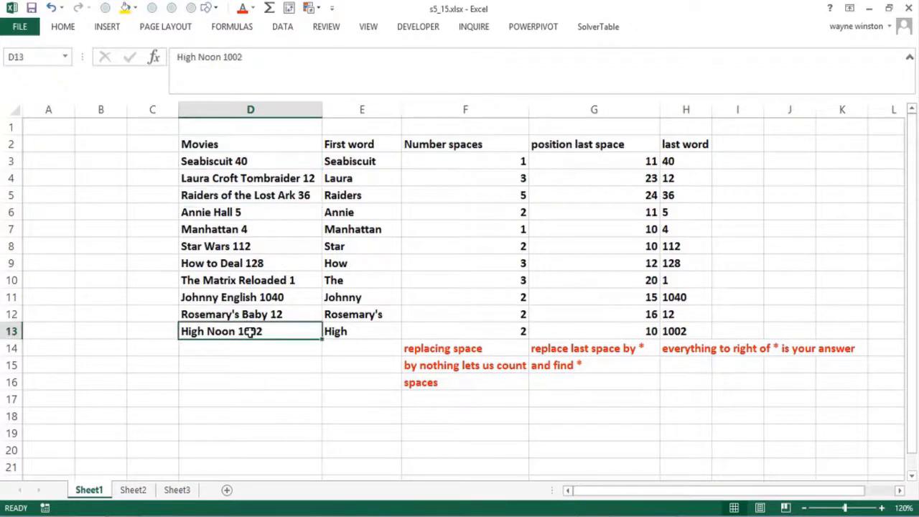
{"action": "left_click", "coordinate": [273, 161]}
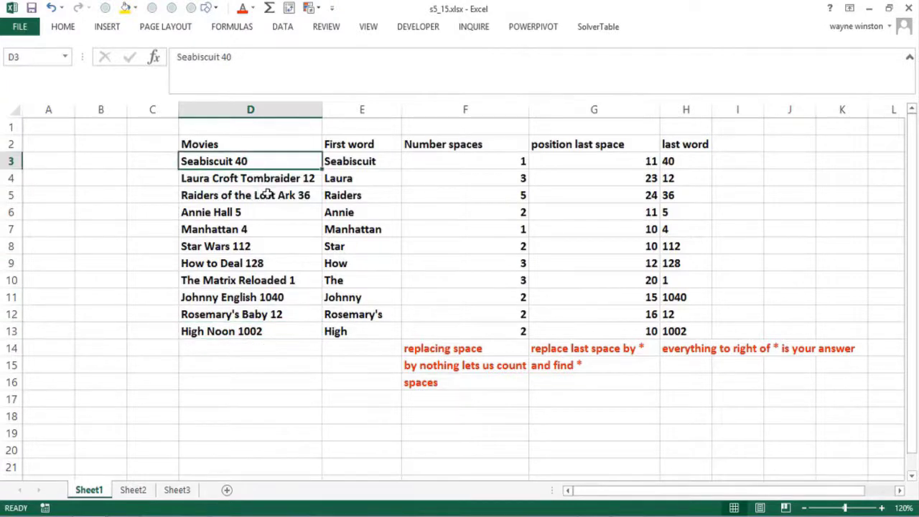
{"action": "left_click", "coordinate": [264, 129]}
{"action": "left_click", "coordinate": [266, 161]}
{"action": "left_click", "coordinate": [267, 183]}
{"action": "left_click", "coordinate": [268, 192]}
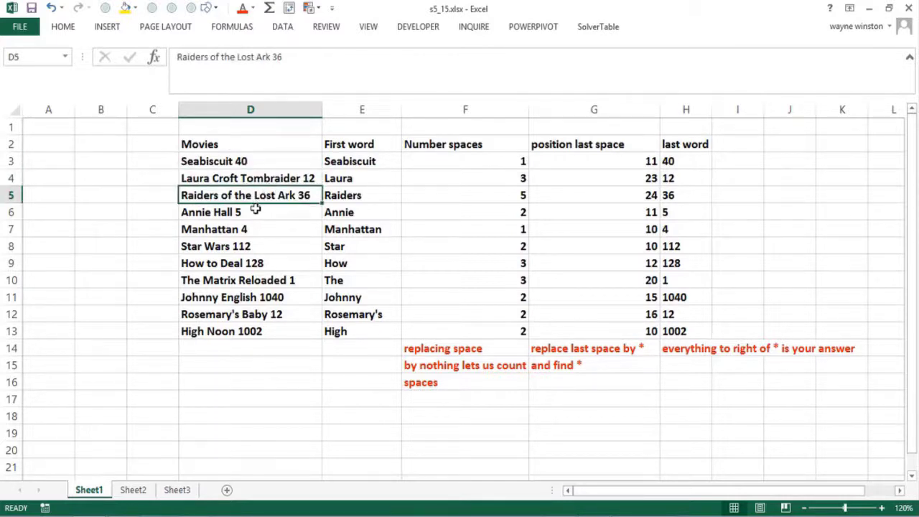
{"action": "left_click", "coordinate": [256, 212]}
{"action": "left_click", "coordinate": [256, 228]}
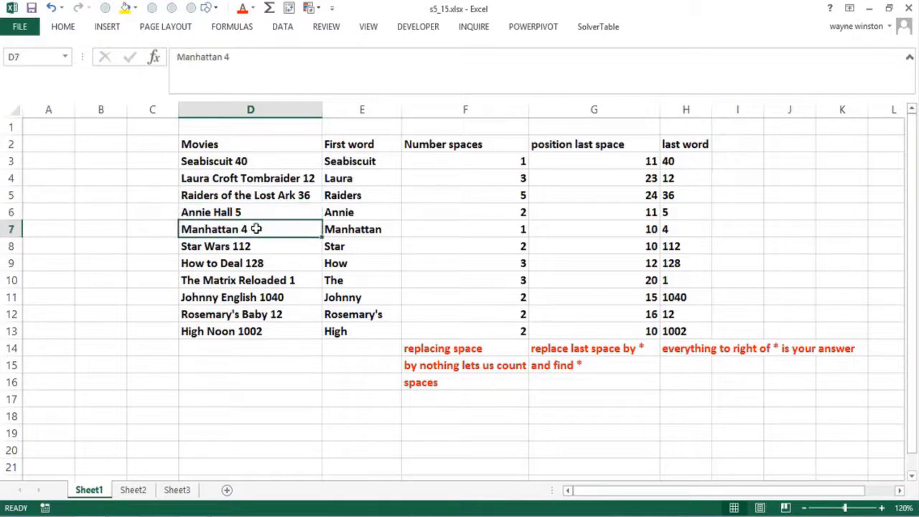
Compare Annie Hall 5 with Manhattan 4, then check Rosemary's Baby 12 and High Noon 1002.
{"action": "left_click", "coordinate": [205, 213]}
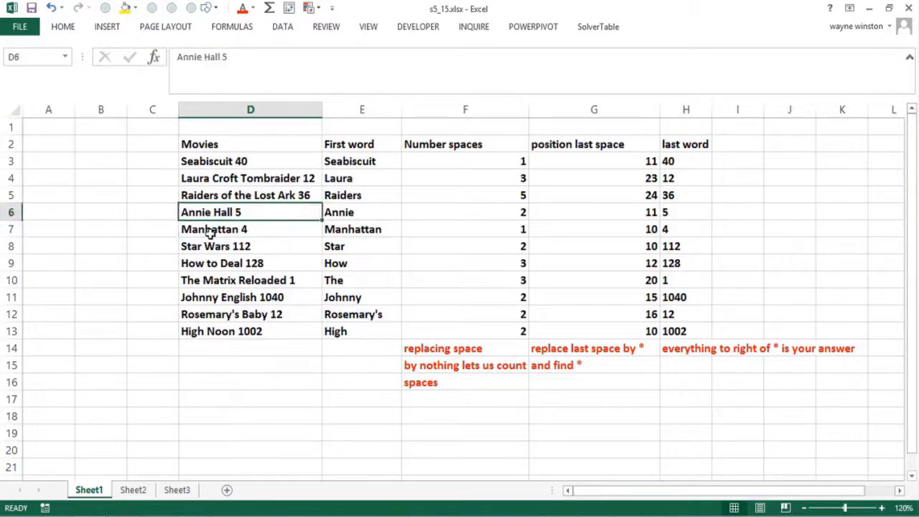
{"action": "left_click", "coordinate": [210, 232]}
{"action": "left_click", "coordinate": [217, 213]}
{"action": "left_click", "coordinate": [218, 229]}
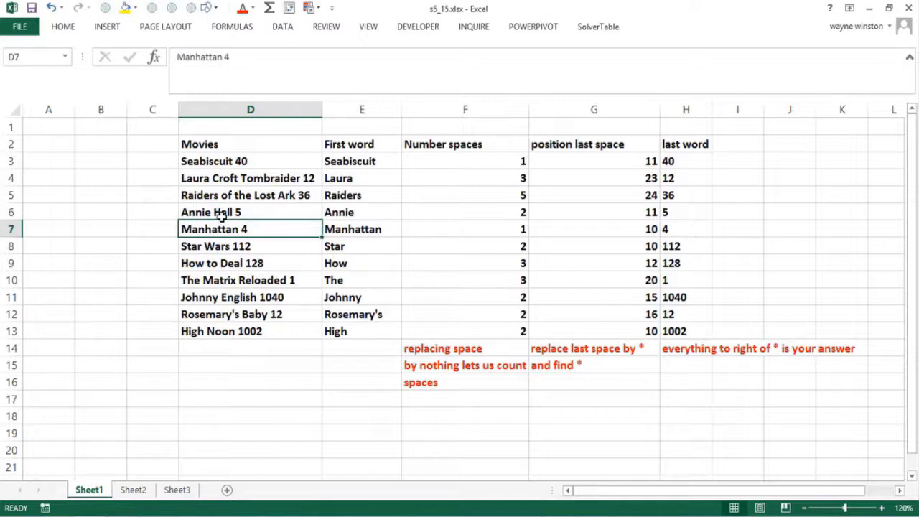
{"action": "left_click", "coordinate": [221, 212]}
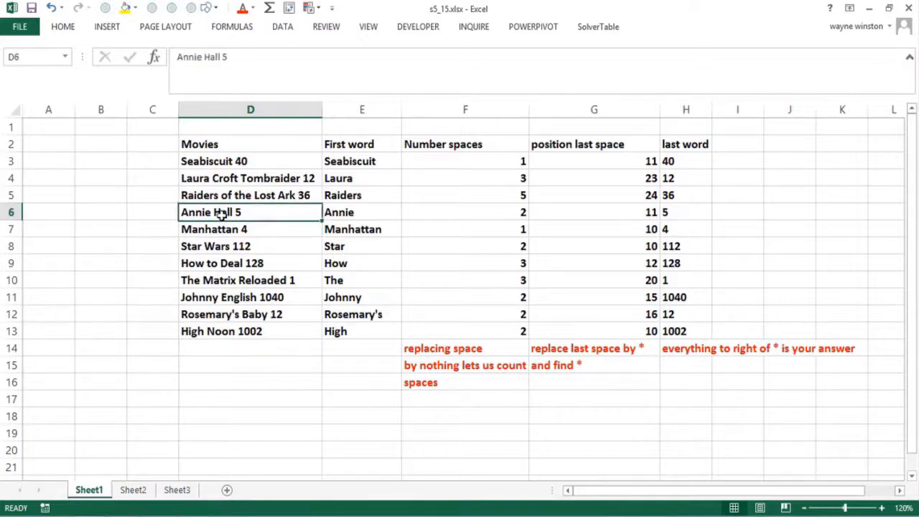
{"action": "left_click", "coordinate": [228, 311]}
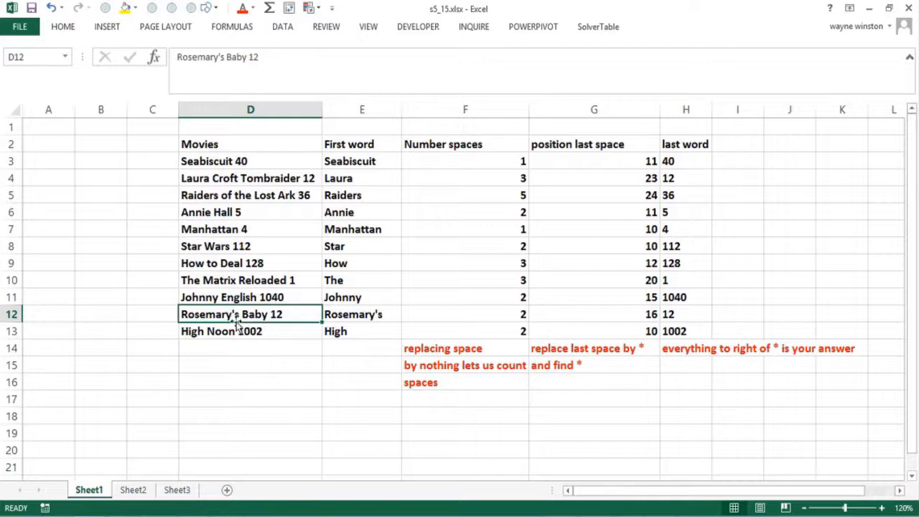
{"action": "left_click", "coordinate": [227, 333]}
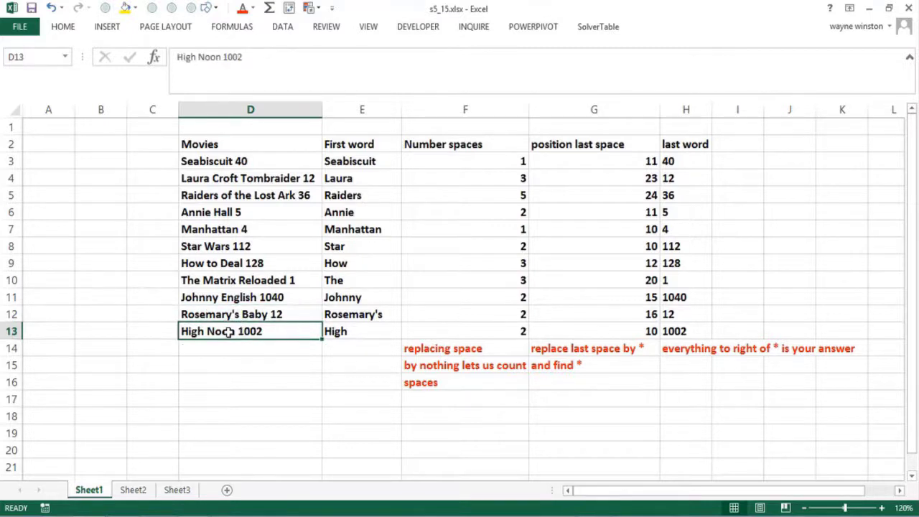
{"action": "left_click", "coordinate": [229, 346]}
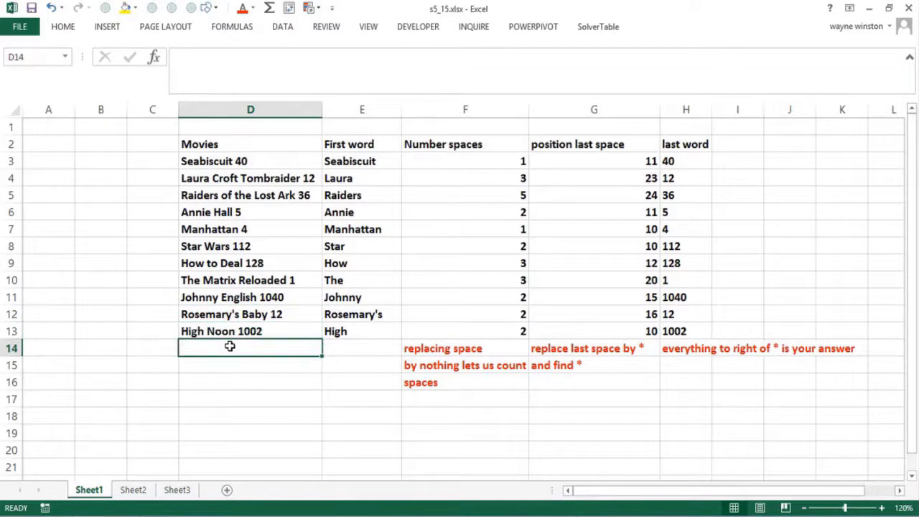
{"action": "left_click", "coordinate": [273, 333]}
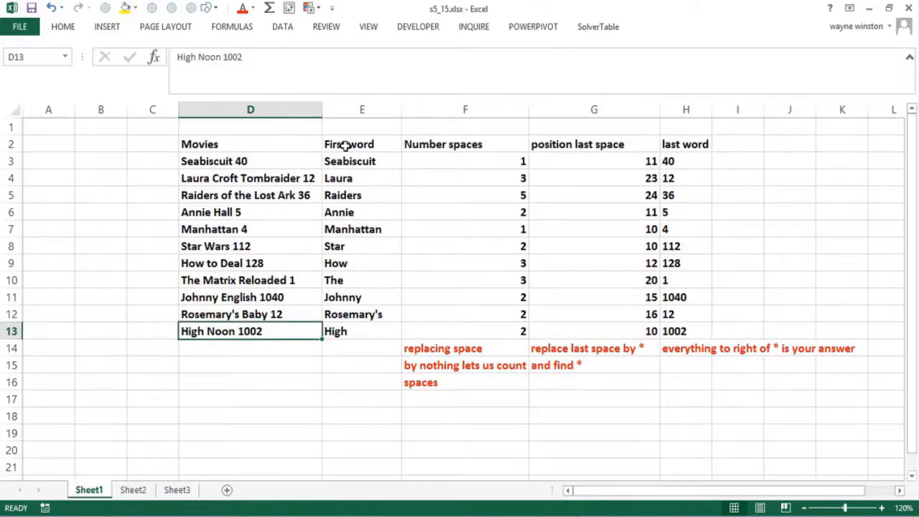
Write 'Find how copies of' in D16 and 'movie B and N has in stock' in D17.
{"action": "left_click", "coordinate": [194, 379]}
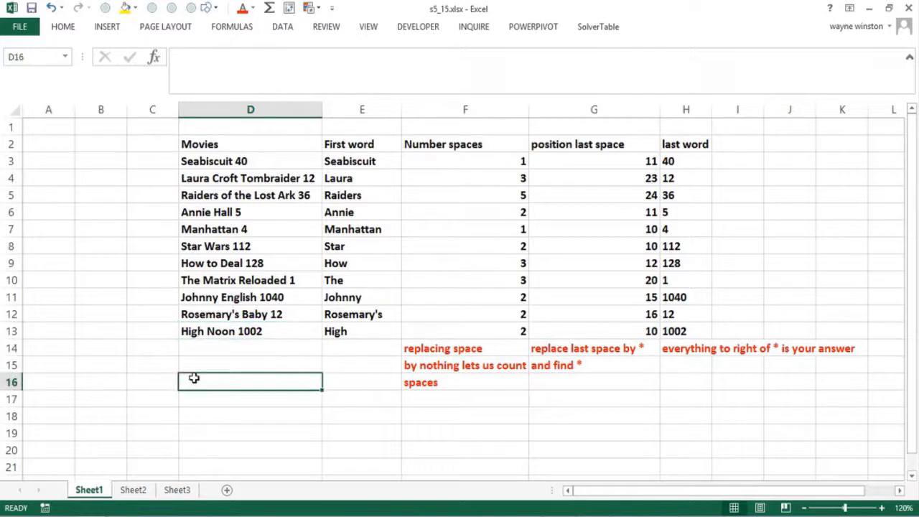
{"action": "type", "text": "Find"}
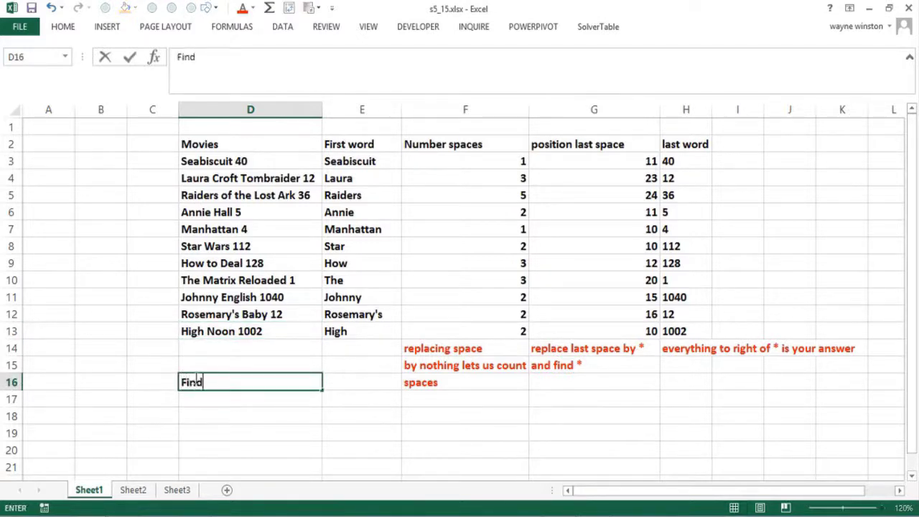
{"action": "type", "text": " how many"}
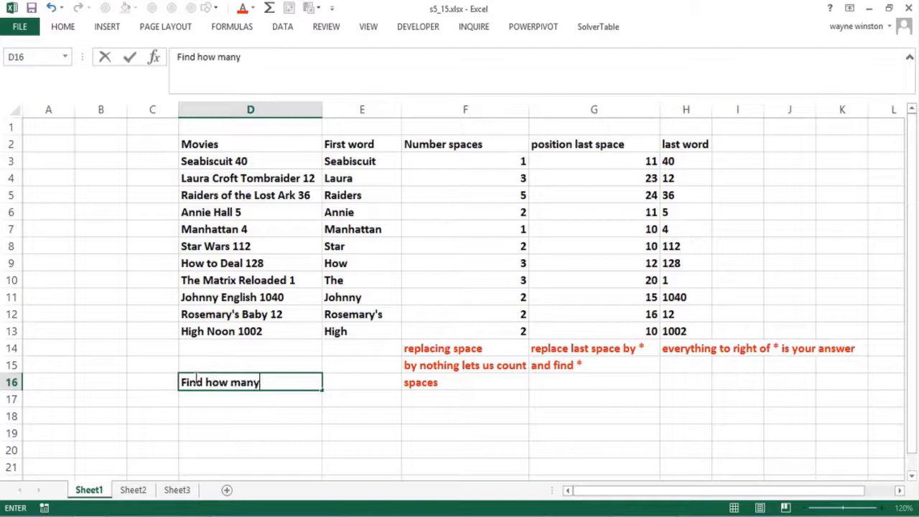
{"action": "type", "text": " of"}
{"action": "key", "text": "BackSpace"}
{"action": "key", "text": "BackSpace"}
{"action": "key", "text": "BackSpace"}
{"action": "key", "text": "BackSpace"}
{"action": "key", "text": "BackSpace"}
{"action": "key", "text": "BackSpace"}
{"action": "type", "text": "copies of"}
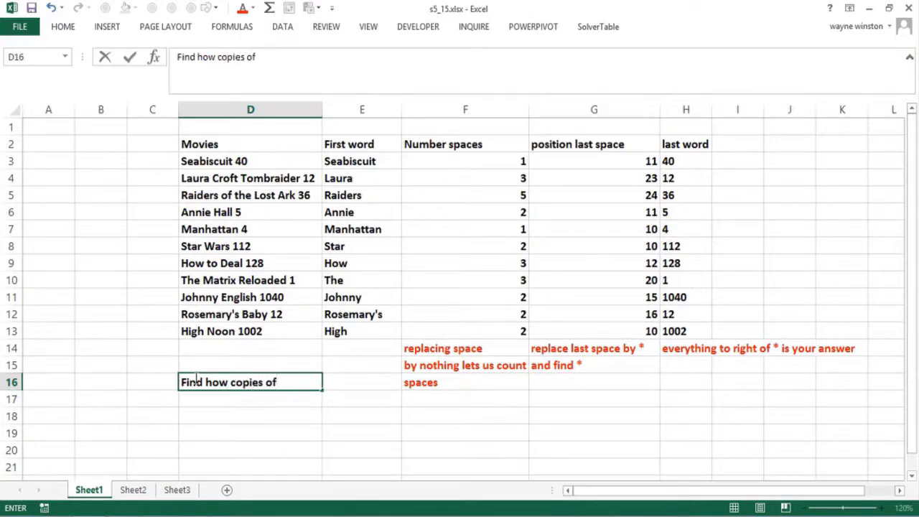
{"action": "key", "text": "Return"}
{"action": "type", "text": "mov"}
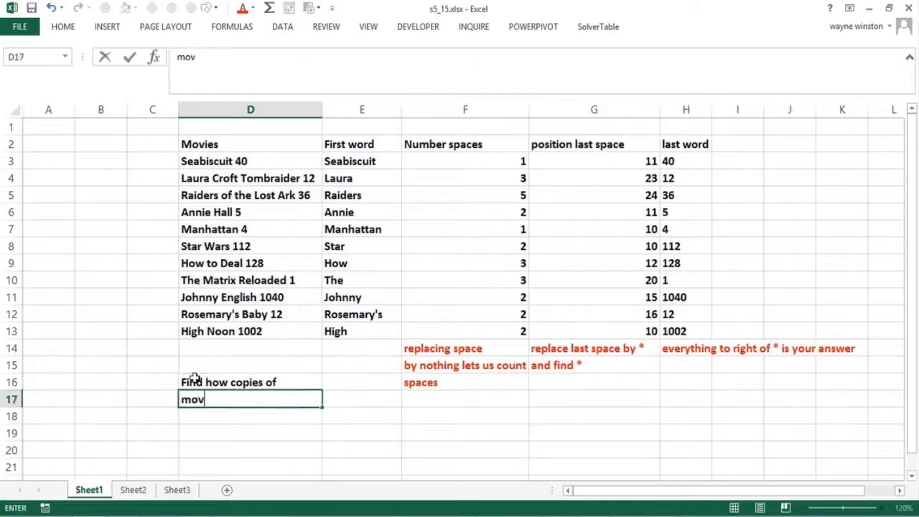
{"action": "type", "text": "ie B and N "}
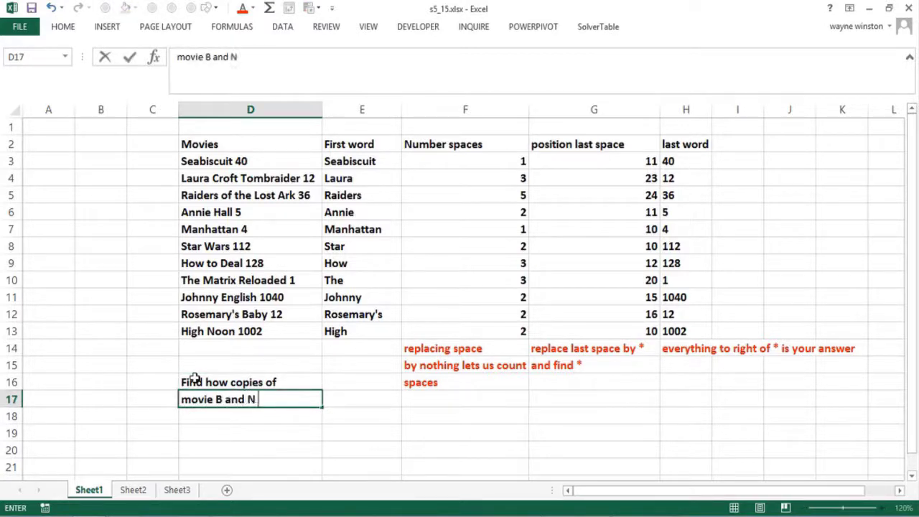
{"action": "type", "text": "has in stock"}
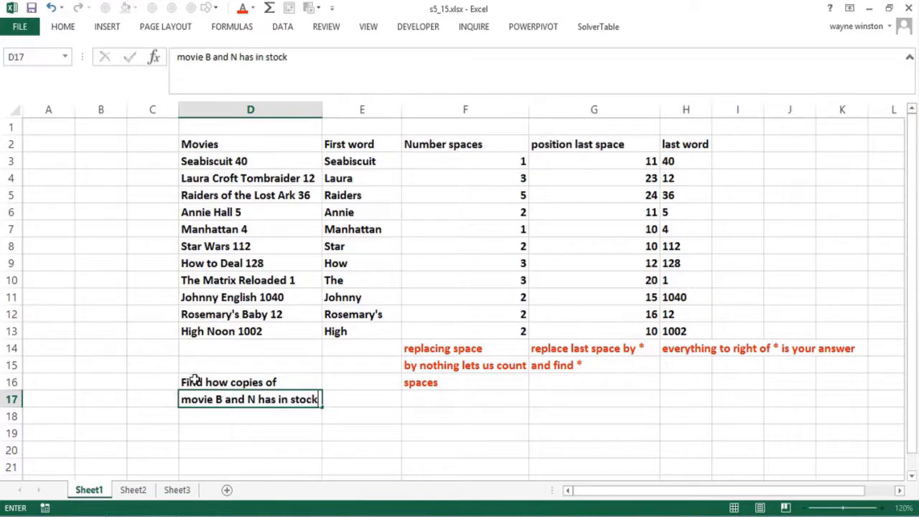
{"action": "key", "text": "Return"}
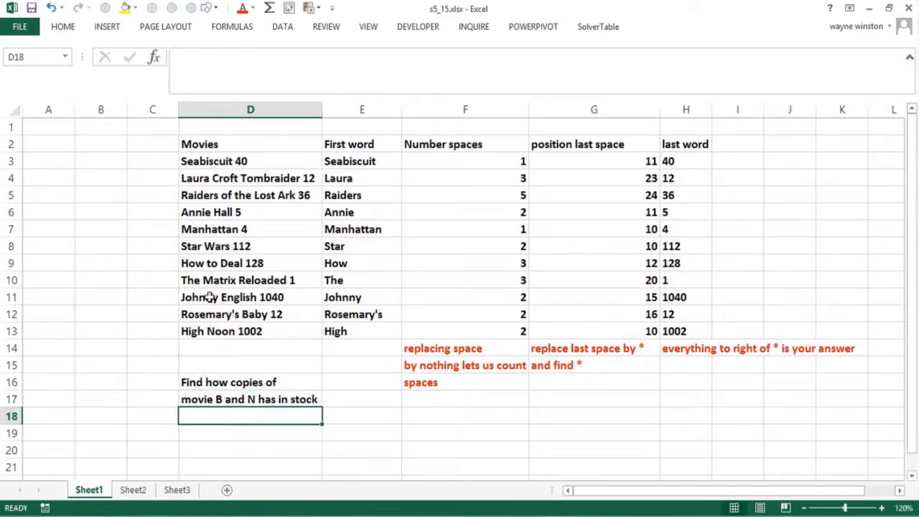
{"action": "left_click", "coordinate": [234, 160]}
{"action": "left_click", "coordinate": [255, 176]}
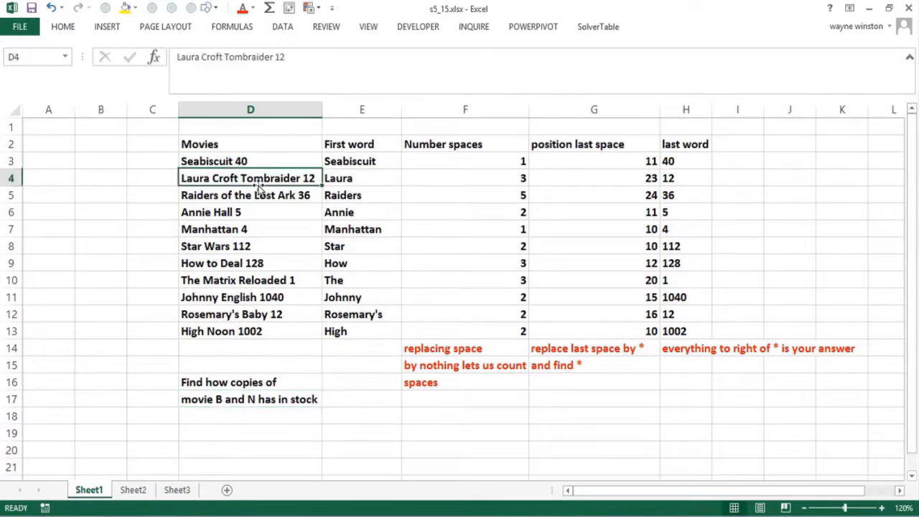
{"action": "left_click", "coordinate": [289, 335]}
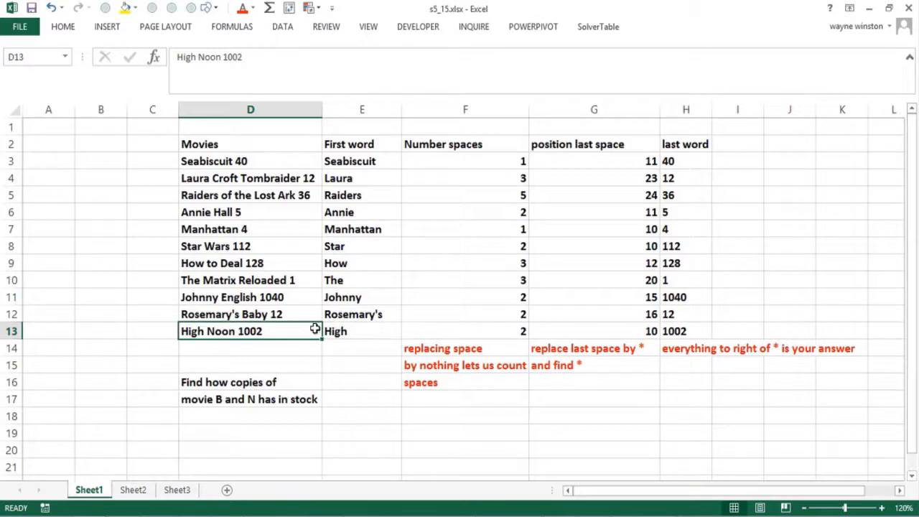
{"action": "left_click", "coordinate": [440, 325]}
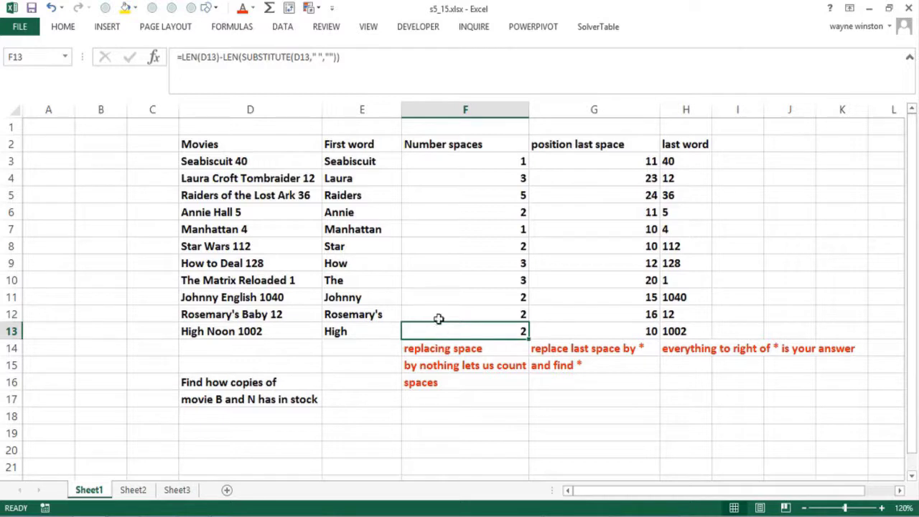
{"action": "left_click", "coordinate": [444, 163]}
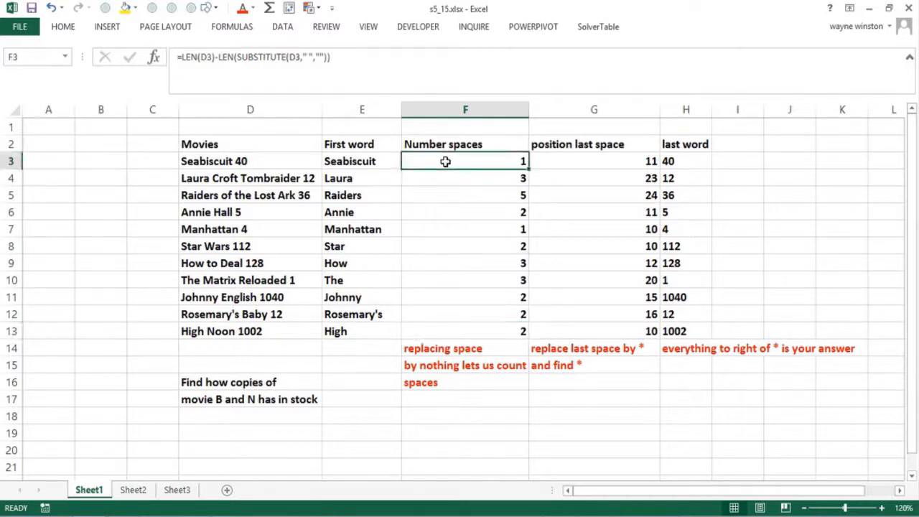
{"action": "left_click", "coordinate": [258, 162]}
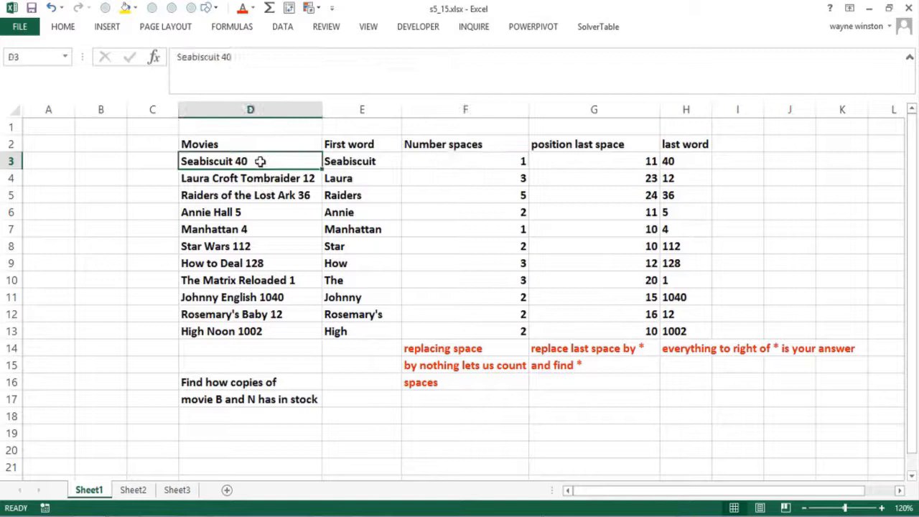
{"action": "left_click", "coordinate": [468, 157]}
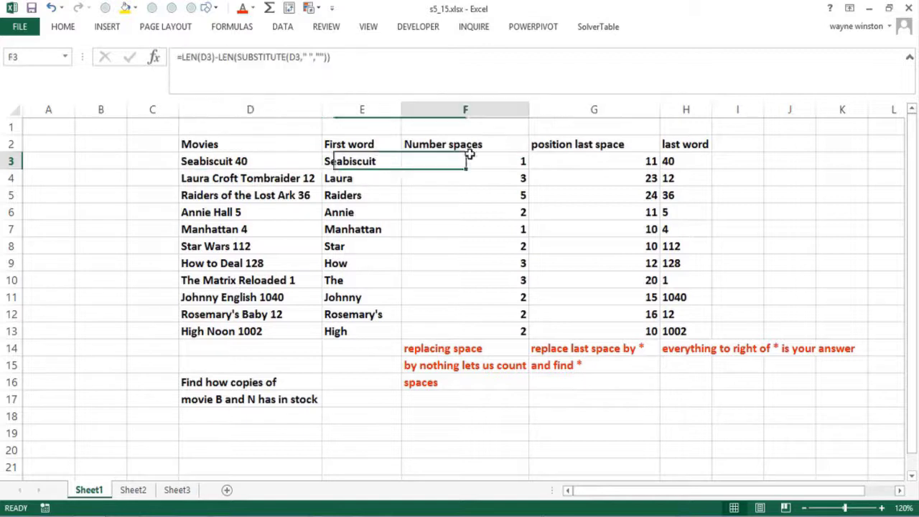
{"action": "left_click", "coordinate": [596, 162]}
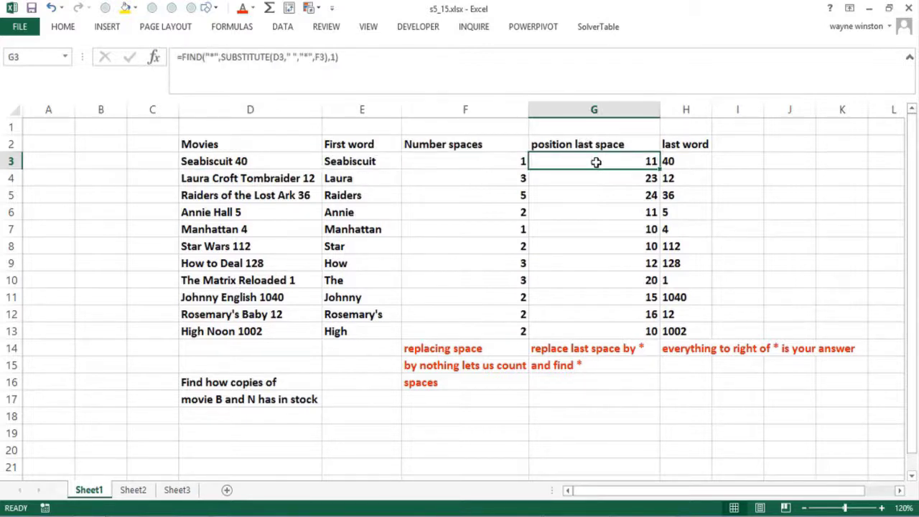
{"action": "left_click", "coordinate": [269, 332]}
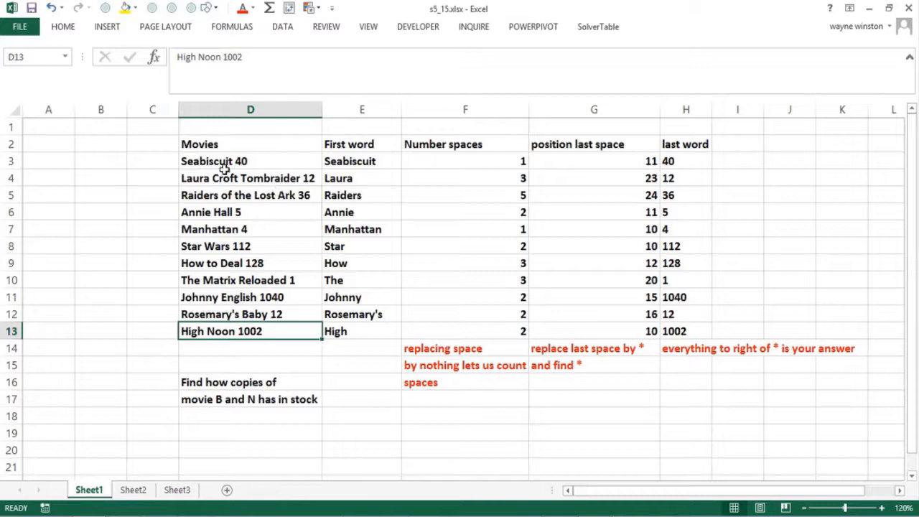
Show F3's formula =LEN(D3)-LEN(SUBSTITUTE(D3," ","")) in the cell with its D3 references highlighted.
{"action": "double_click", "coordinate": [431, 159]}
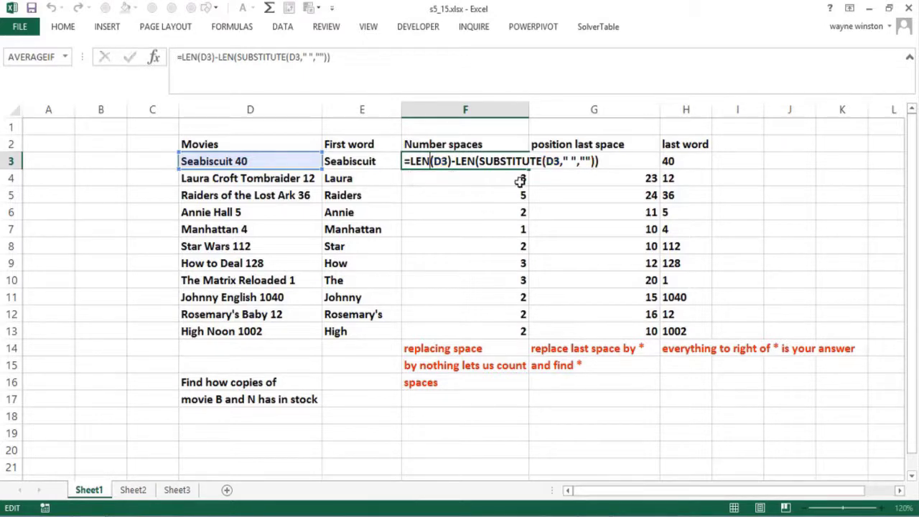
{"action": "key", "text": "Return"}
{"action": "left_click", "coordinate": [467, 156]}
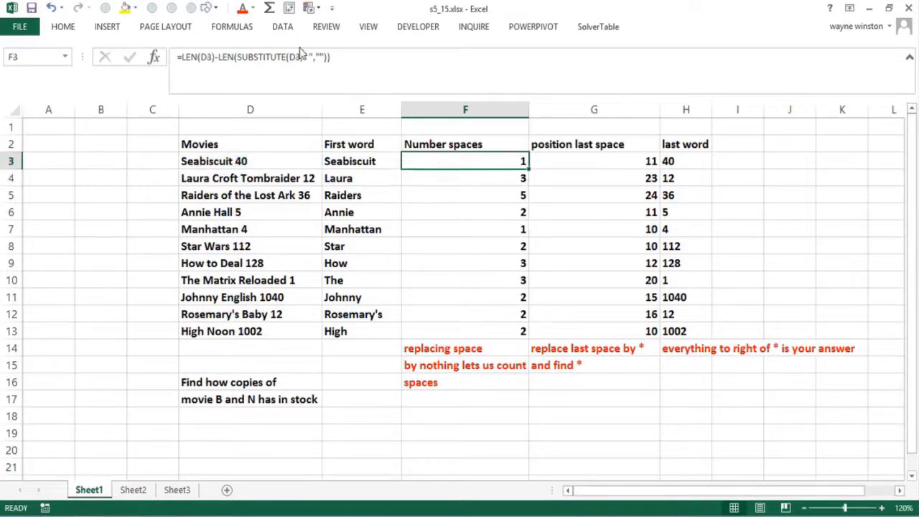
{"action": "left_click", "coordinate": [244, 28]}
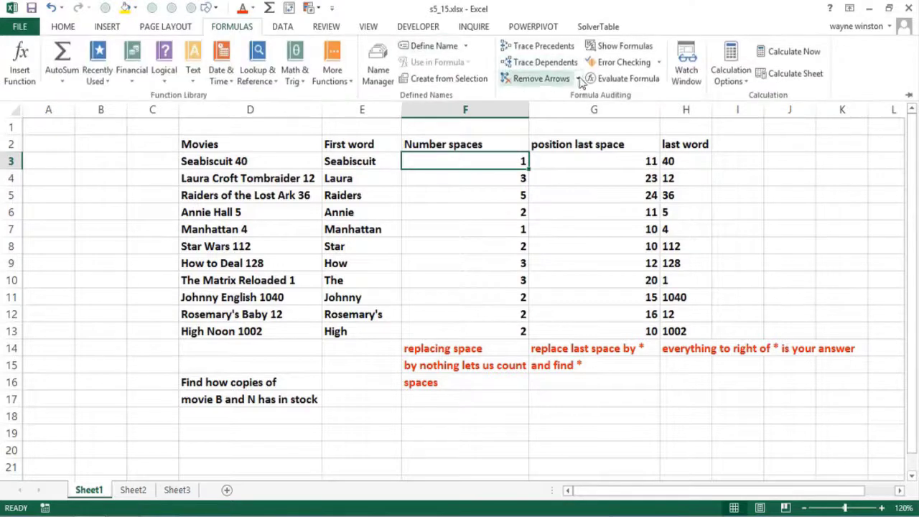
{"action": "left_click", "coordinate": [607, 72]}
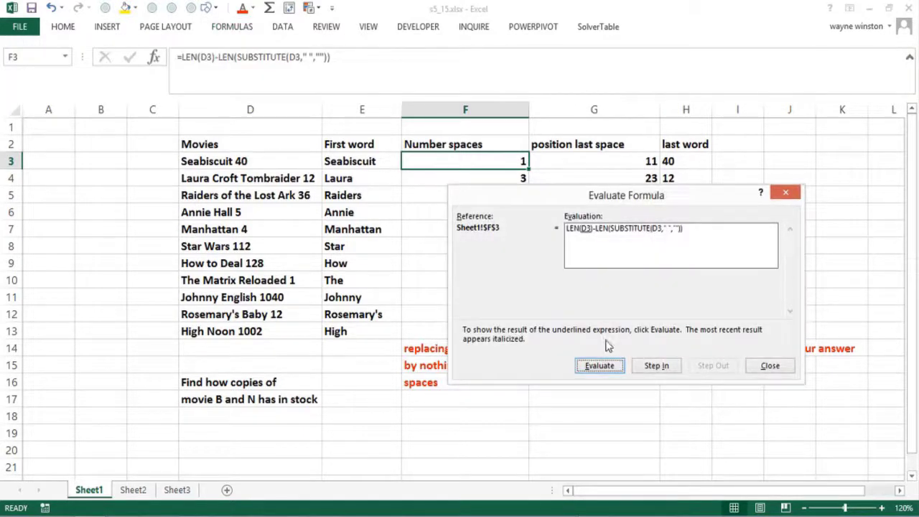
{"action": "left_click", "coordinate": [611, 367]}
{"action": "left_click", "coordinate": [612, 368]}
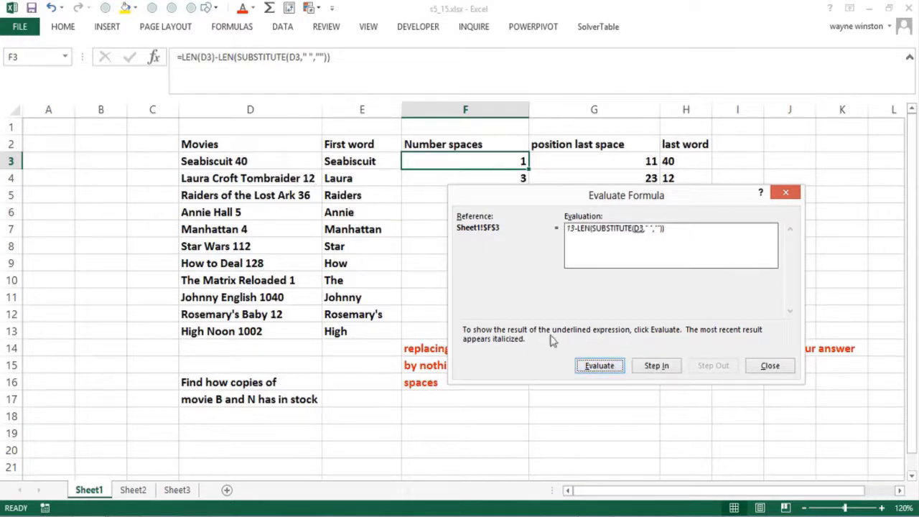
{"action": "left_click", "coordinate": [596, 368]}
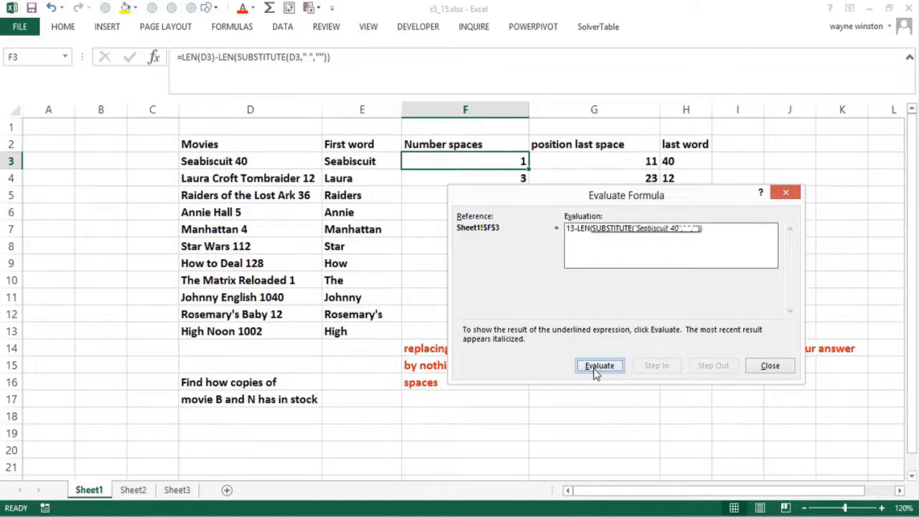
{"action": "left_click", "coordinate": [595, 369]}
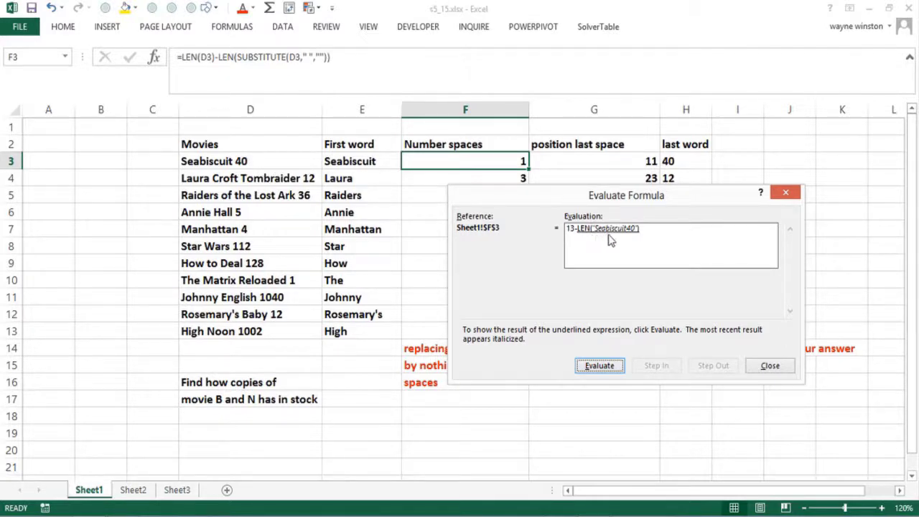
{"action": "left_click", "coordinate": [595, 369]}
{"action": "left_click", "coordinate": [596, 368]}
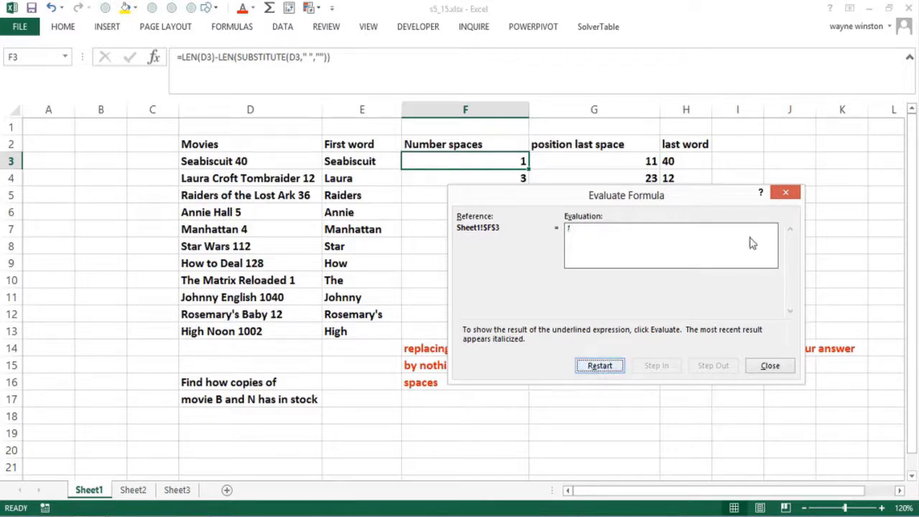
{"action": "left_click", "coordinate": [794, 194]}
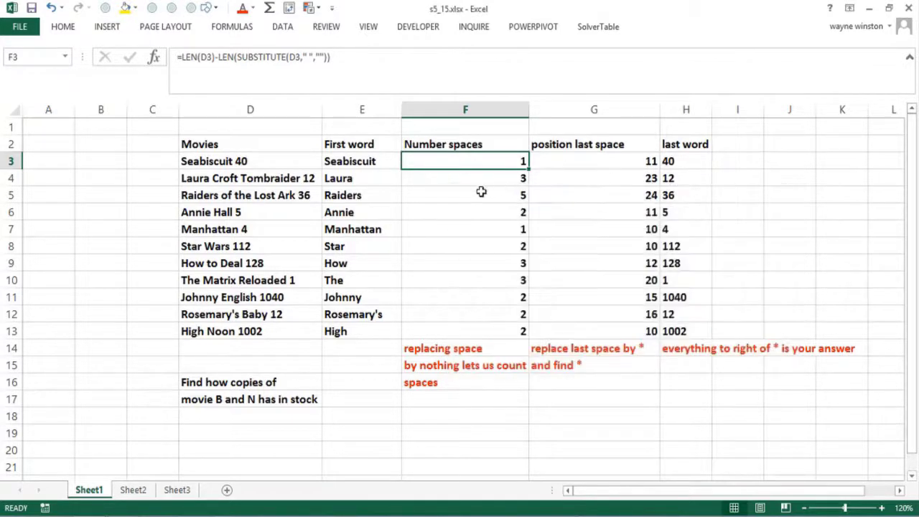
{"action": "left_click", "coordinate": [466, 331]}
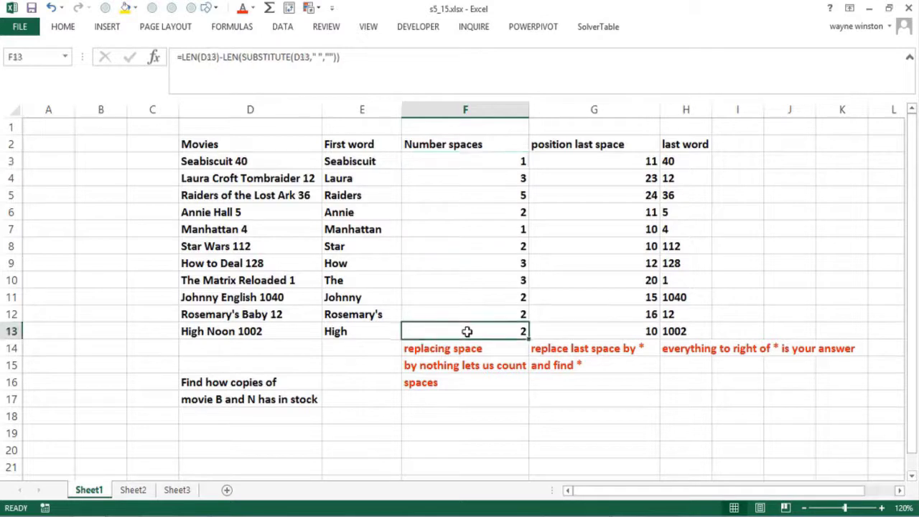
{"action": "left_click", "coordinate": [538, 157]}
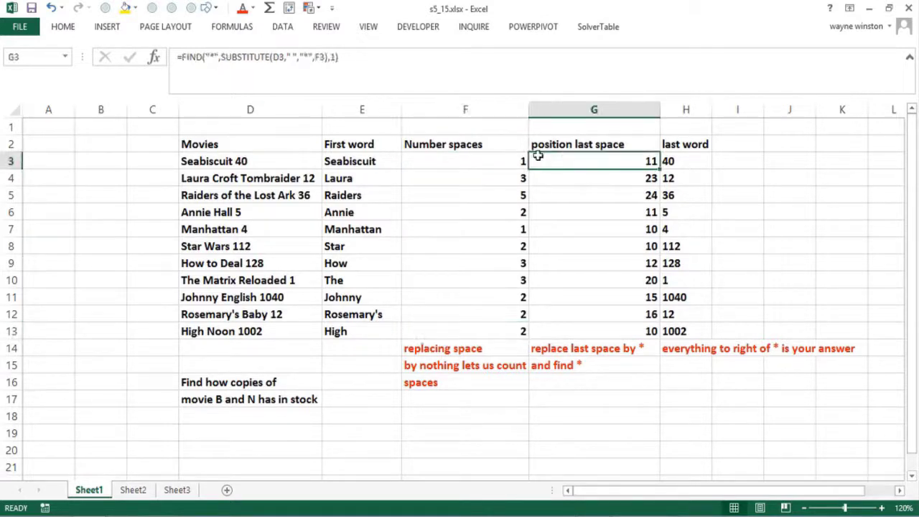
{"action": "left_click", "coordinate": [155, 60]}
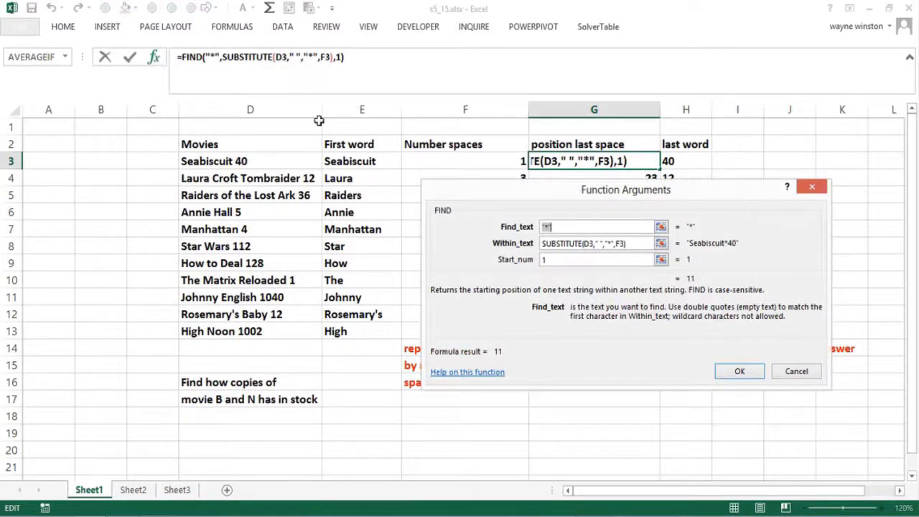
{"action": "left_click", "coordinate": [566, 226]}
{"action": "left_click", "coordinate": [810, 189]}
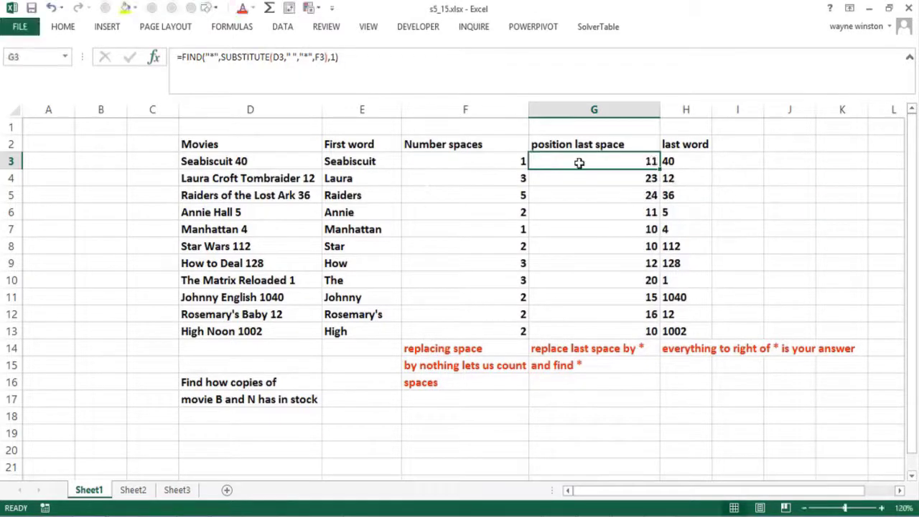
Copy the SUBSTITUTE(D3," ","*",F3) part of G3's FIND formula, leaving G3 returning 11.
{"action": "double_click", "coordinate": [579, 163]}
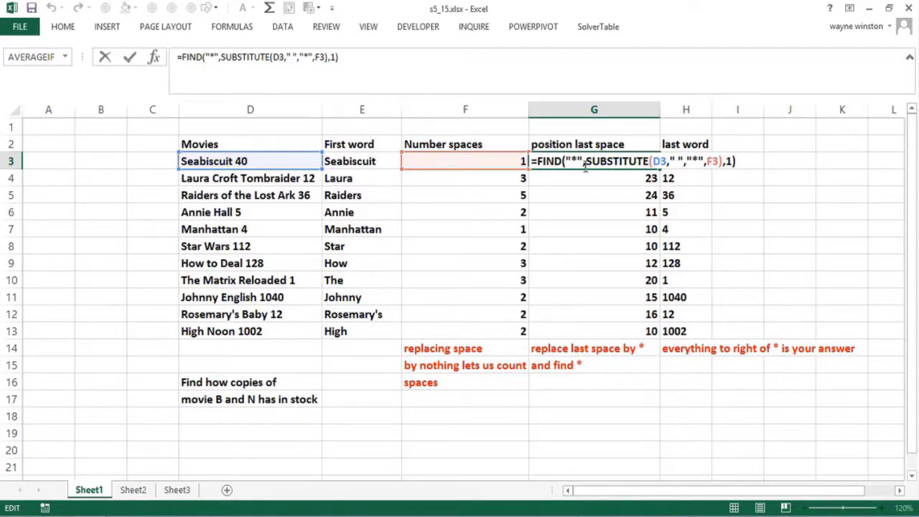
{"action": "left_click_drag", "start_coordinate": [585, 161], "coordinate": [723, 161]}
{"action": "key", "text": "ctrl+c"}
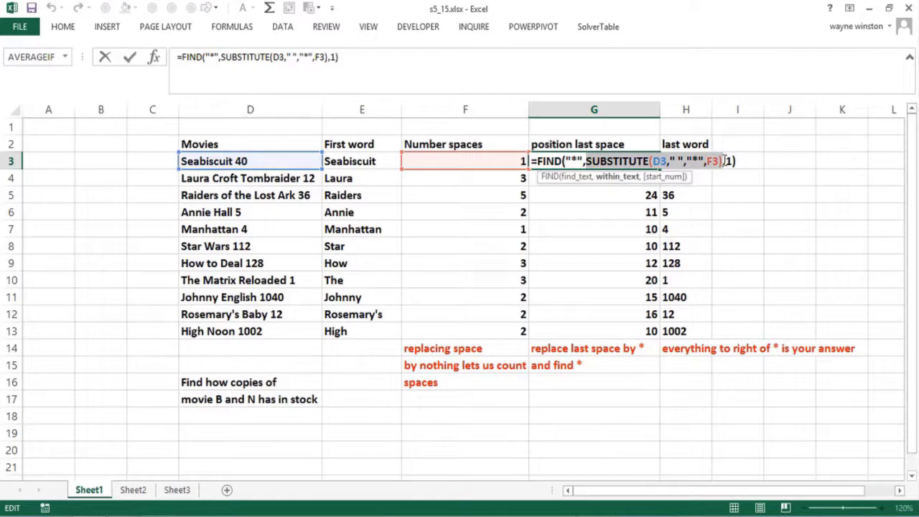
{"action": "key", "text": "Escape"}
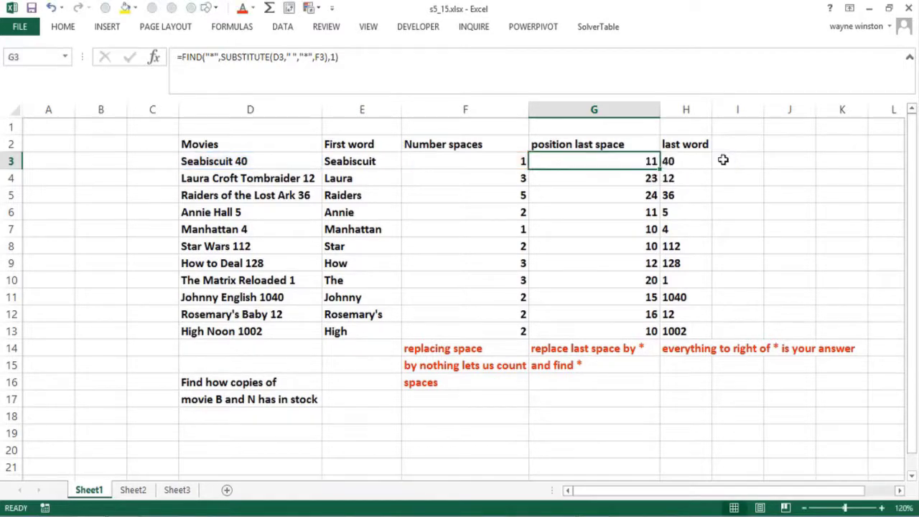
Enter =SUBSTITUTE(D3," ","*",F3) in E19 to turn Seabiscuit 40 into Seabiscuit*40.
{"action": "left_click", "coordinate": [342, 436]}
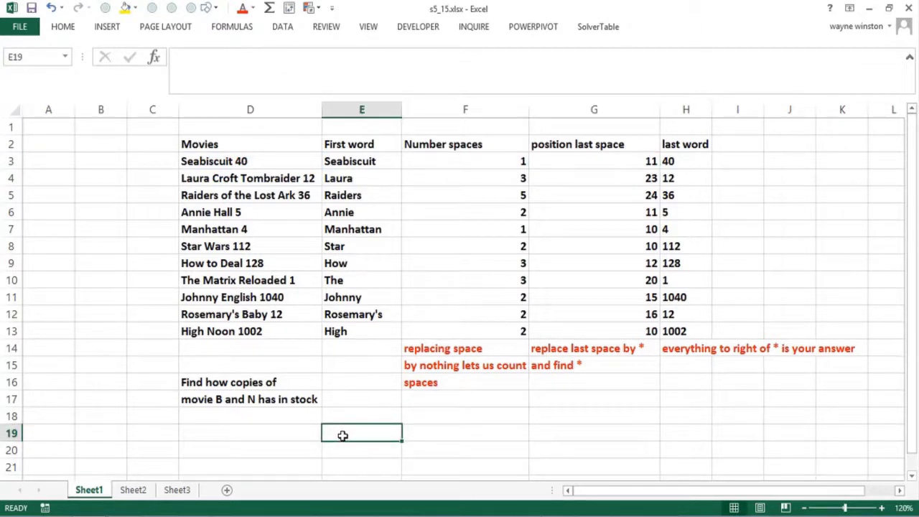
{"action": "type", "text": "="}
{"action": "key", "text": "ctrl+v"}
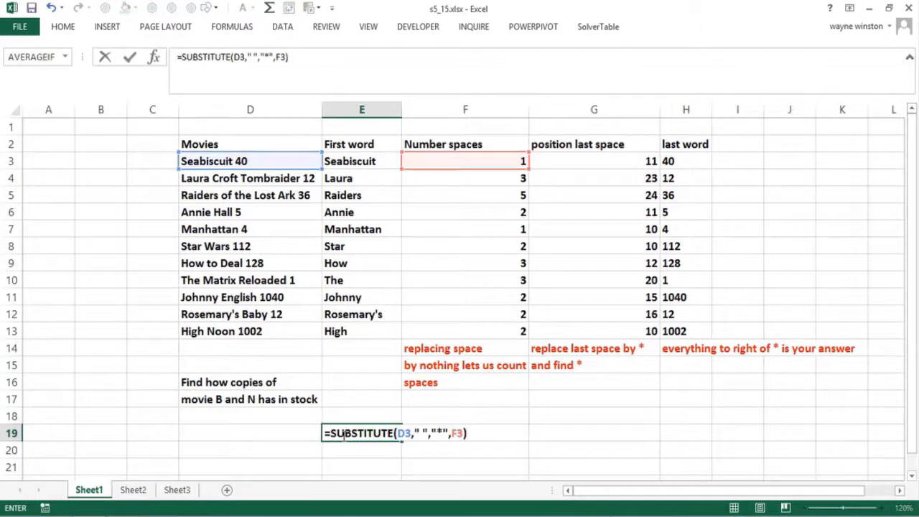
{"action": "key", "text": "Return"}
{"action": "left_click", "coordinate": [343, 434]}
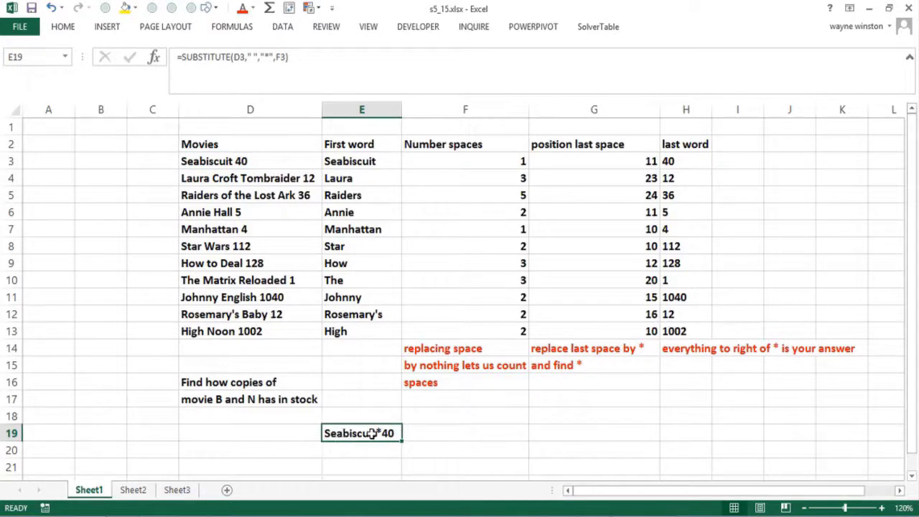
Review the SUBSTITUTE arguments Text and Instance_num in the Function Arguments dialog, then close it unchanged.
{"action": "left_click", "coordinate": [156, 56]}
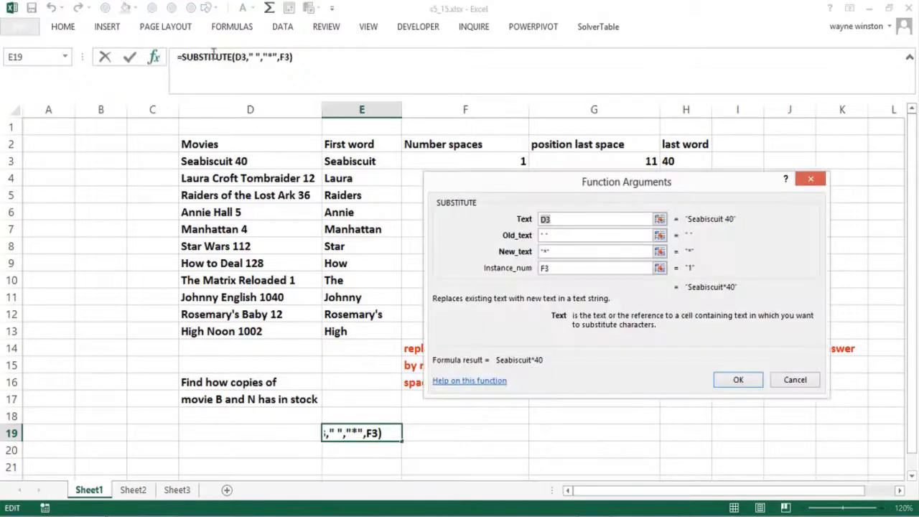
{"action": "left_click", "coordinate": [567, 218]}
{"action": "left_click", "coordinate": [557, 268]}
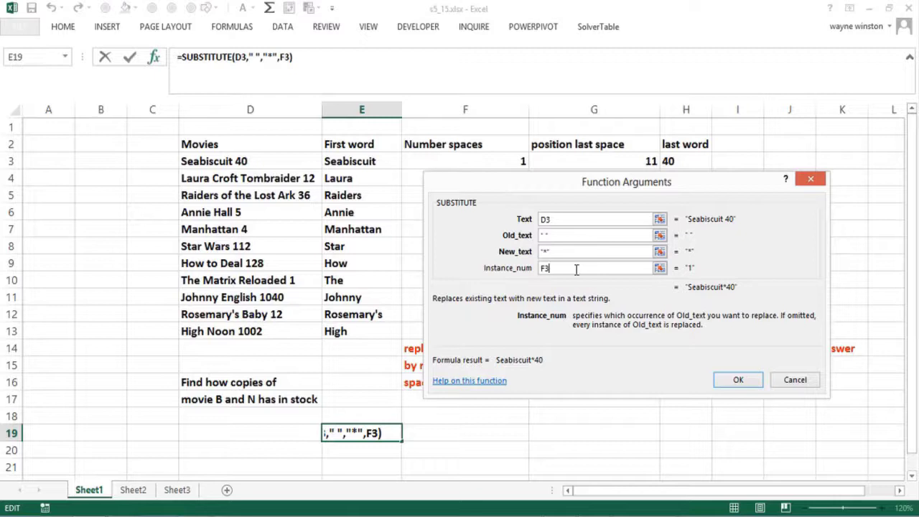
{"action": "left_click", "coordinate": [811, 179]}
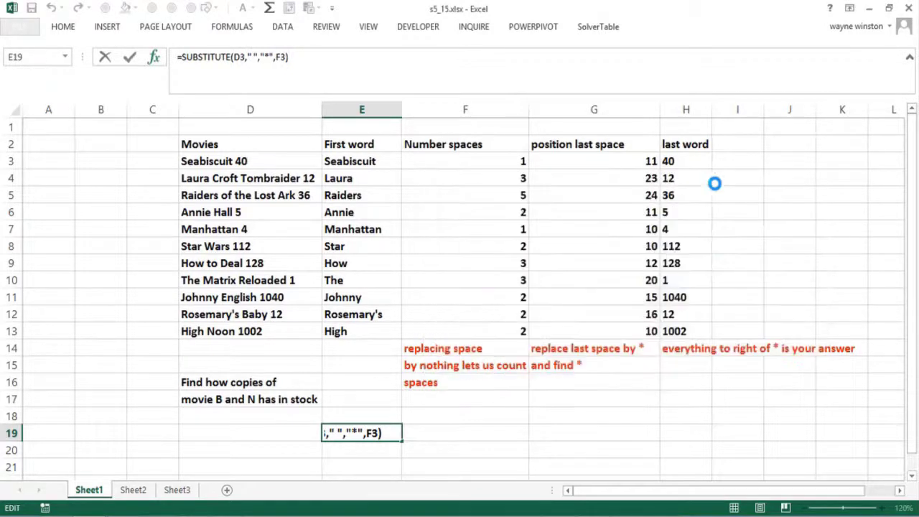
{"action": "left_click", "coordinate": [604, 165]}
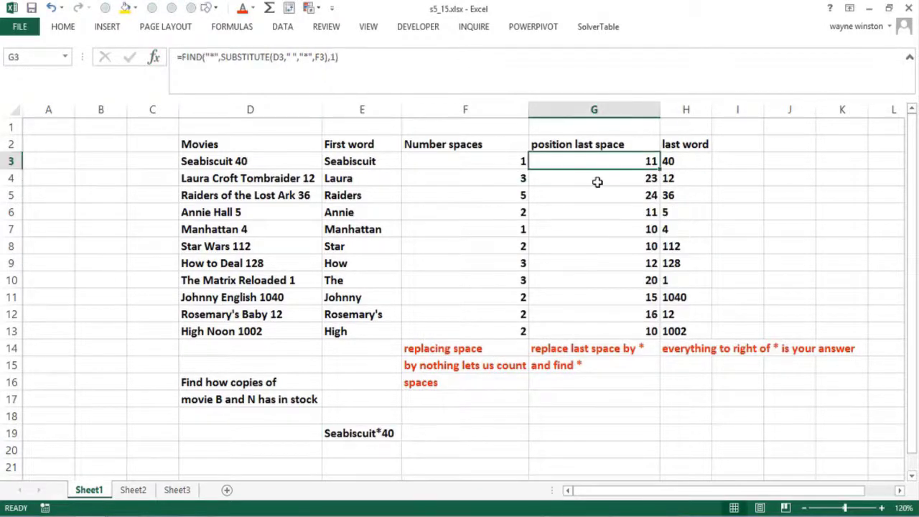
{"action": "left_click", "coordinate": [597, 179]}
{"action": "double_click", "coordinate": [599, 178]}
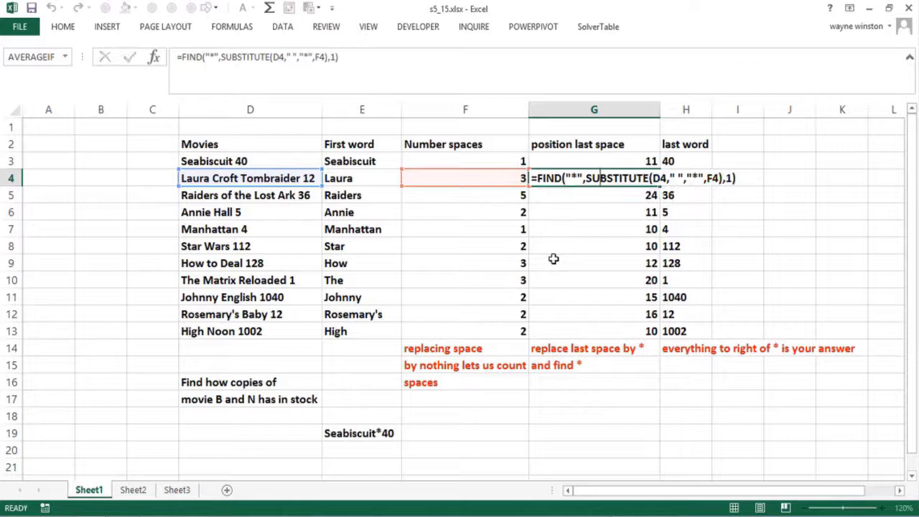
{"action": "key", "text": "Return"}
{"action": "left_click", "coordinate": [563, 227]}
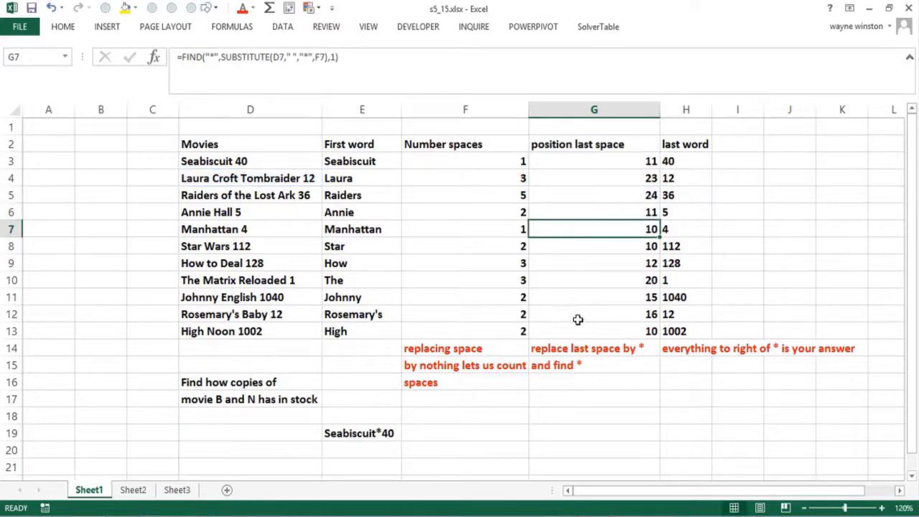
{"action": "left_click", "coordinate": [677, 168]}
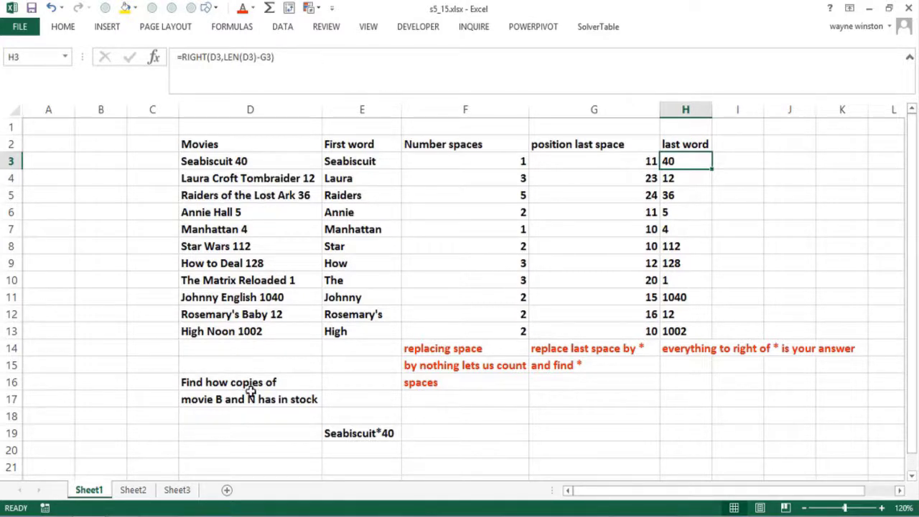
Go through the red notes in F14:H14 on counting spaces, replacing the last space, and text right of *.
{"action": "left_click", "coordinate": [467, 394]}
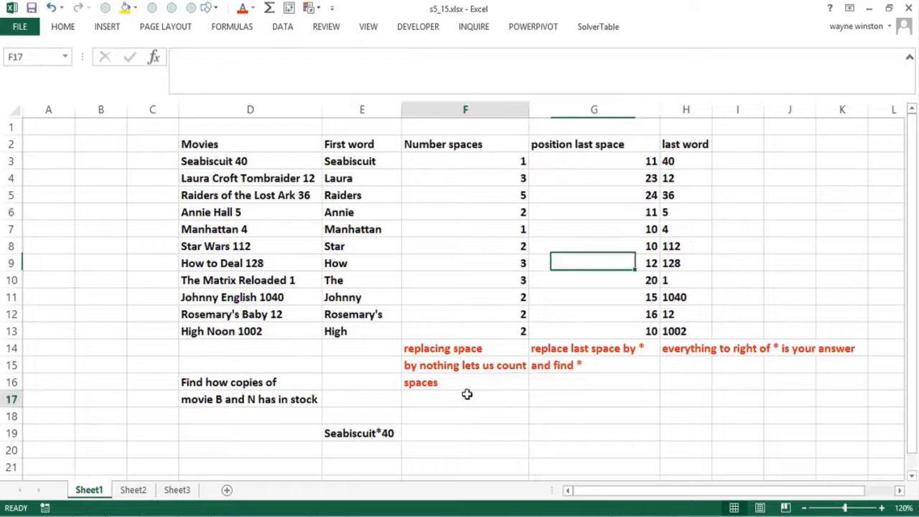
{"action": "left_click", "coordinate": [475, 350]}
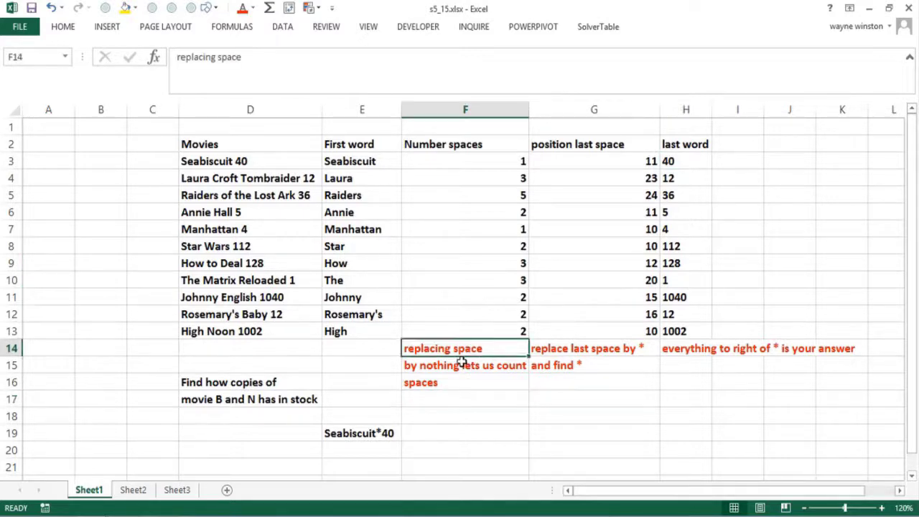
{"action": "left_click", "coordinate": [456, 365]}
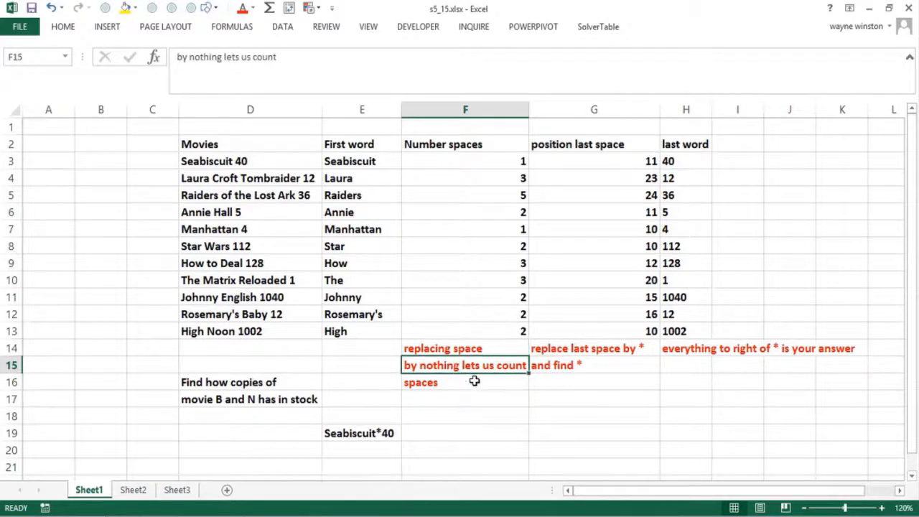
{"action": "left_click", "coordinate": [474, 381]}
{"action": "left_click", "coordinate": [585, 344]}
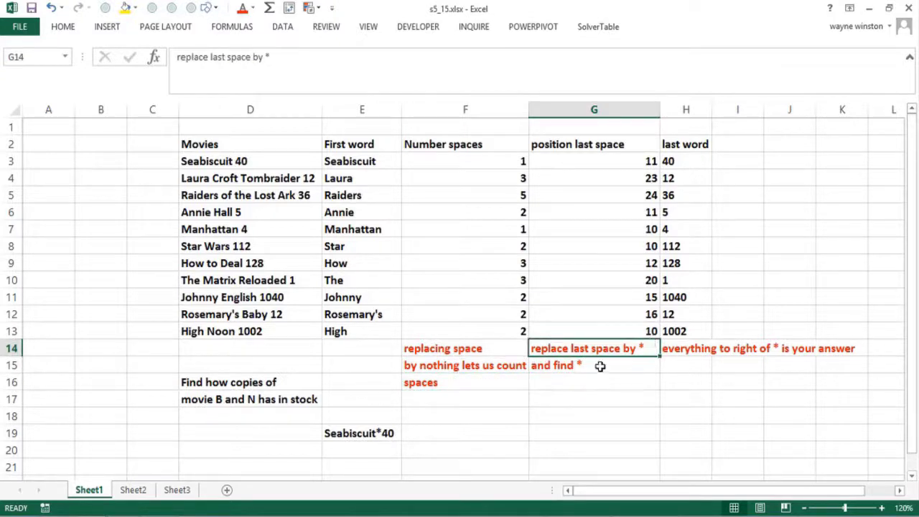
{"action": "left_click", "coordinate": [598, 366]}
{"action": "left_click", "coordinate": [680, 349]}
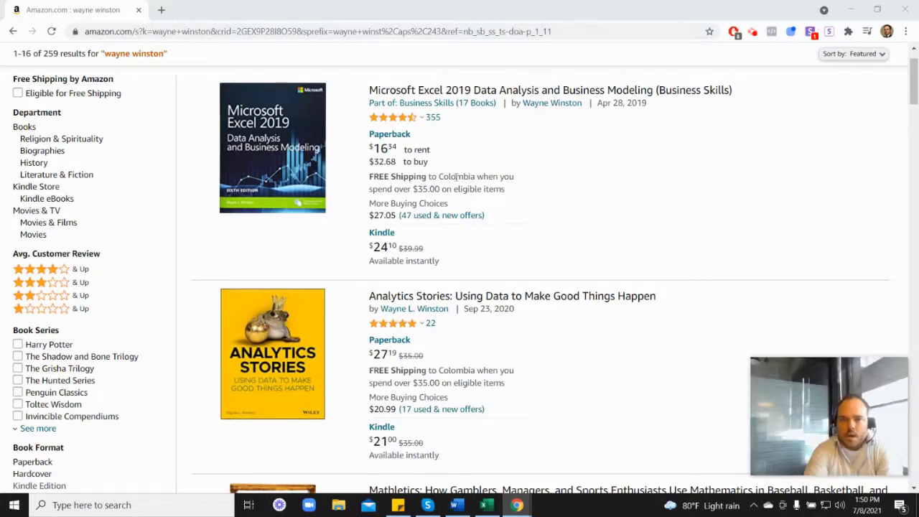
{"action": "mouse_move", "coordinate": [395, 124]}
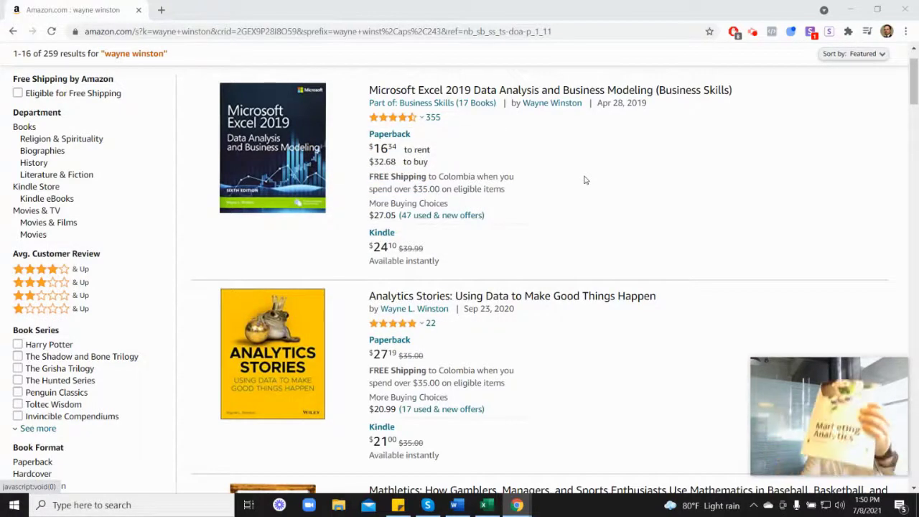
{"action": "scroll", "coordinate": [414, 349], "scroll_direction": "down", "scroll_amount": 7}
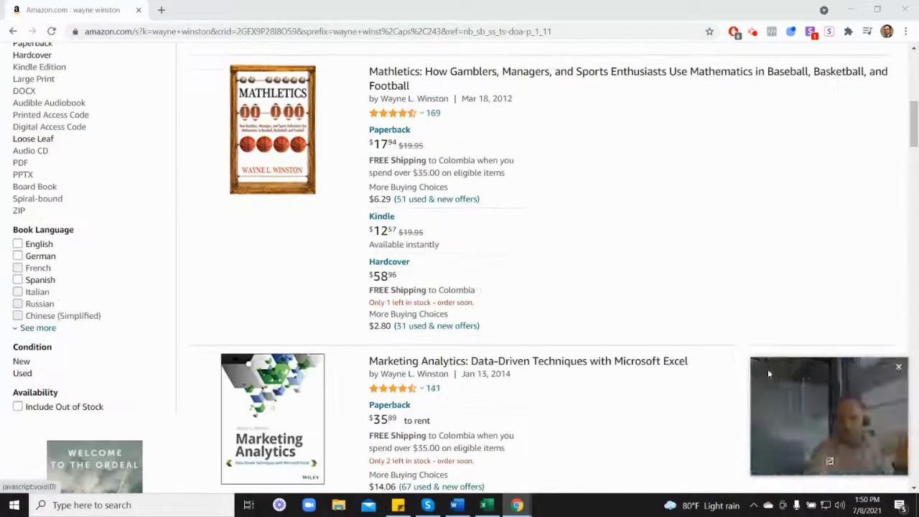
{"action": "scroll", "coordinate": [415, 350], "scroll_direction": "down", "scroll_amount": 1}
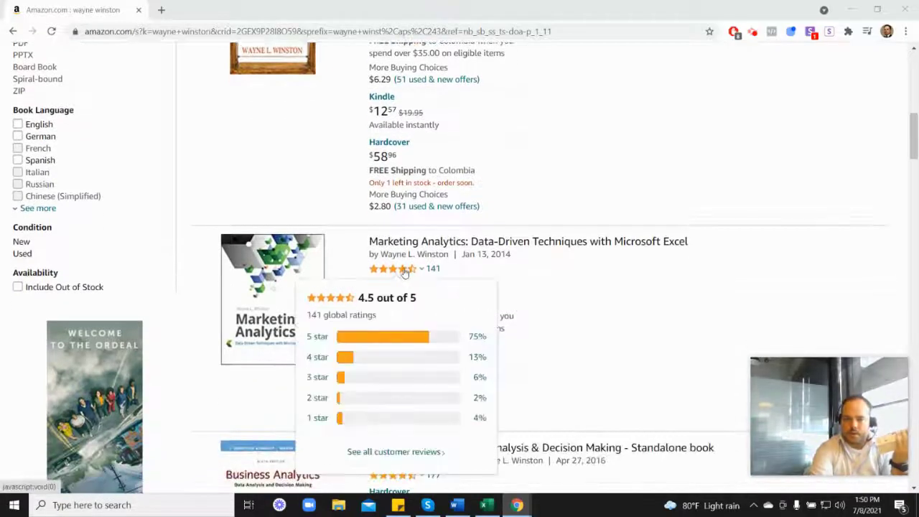
{"action": "scroll", "coordinate": [536, 274], "scroll_direction": "up", "scroll_amount": 3}
{"action": "scroll", "coordinate": [536, 274], "scroll_direction": "up", "scroll_amount": 3}
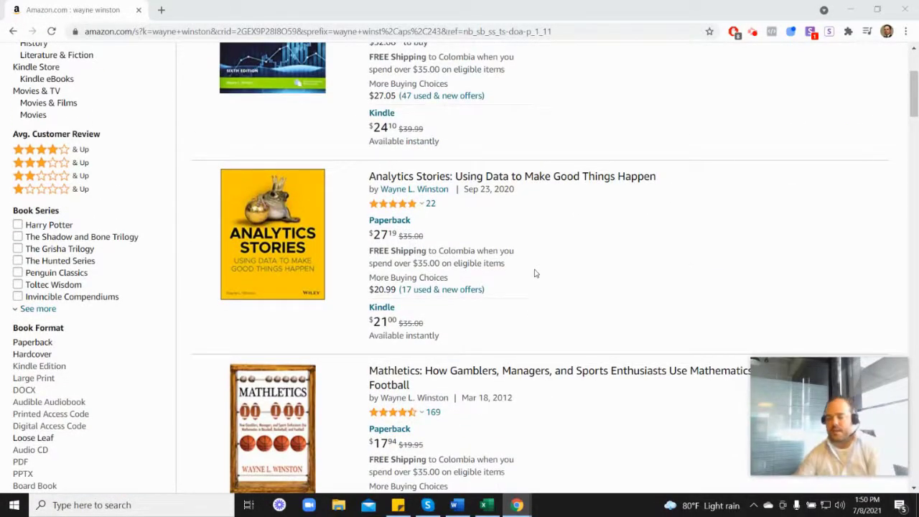